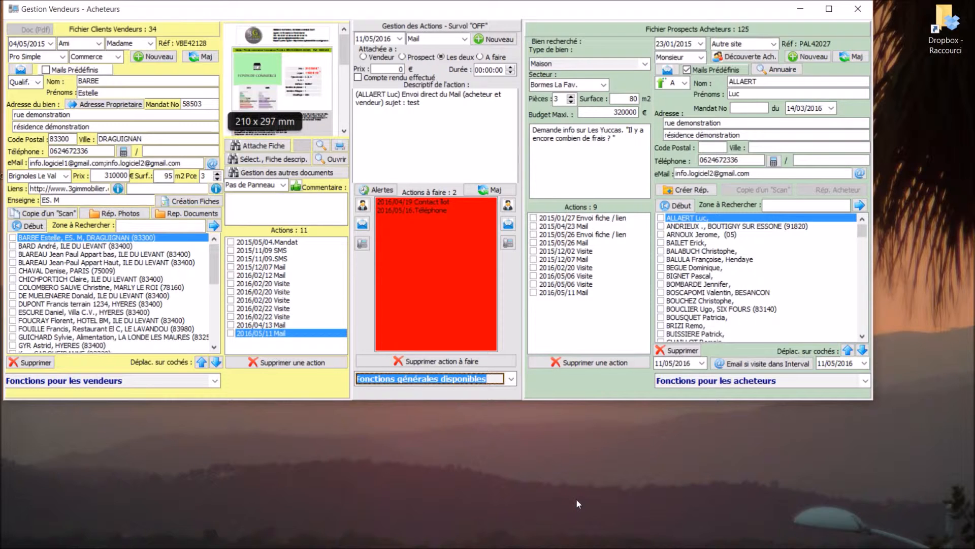
Step: Create a blank buyer prospect dated 11/05/2016 with its Découverte Acheteur sheet alongside
click(805, 57)
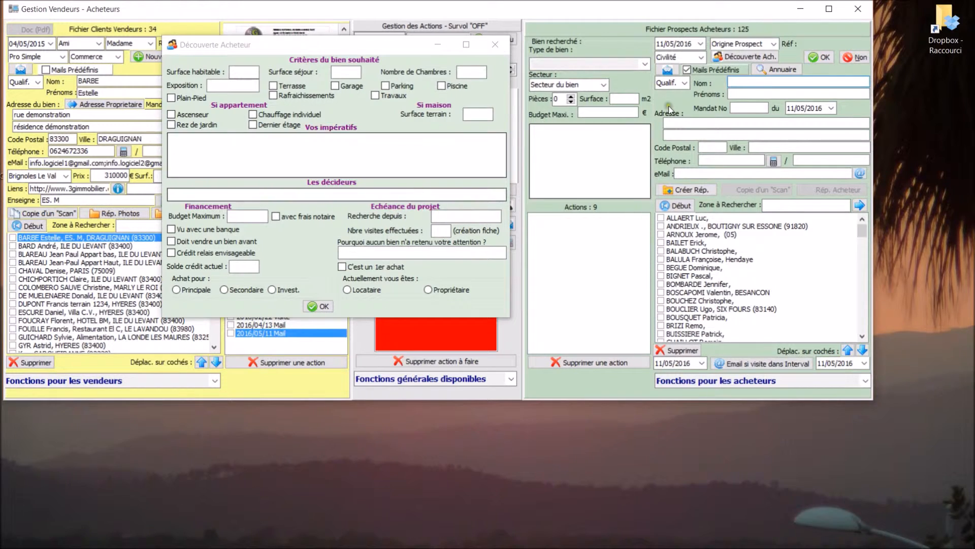
Step: Set the prospect origin to Se Loger and the title to Monsieur
click(774, 44)
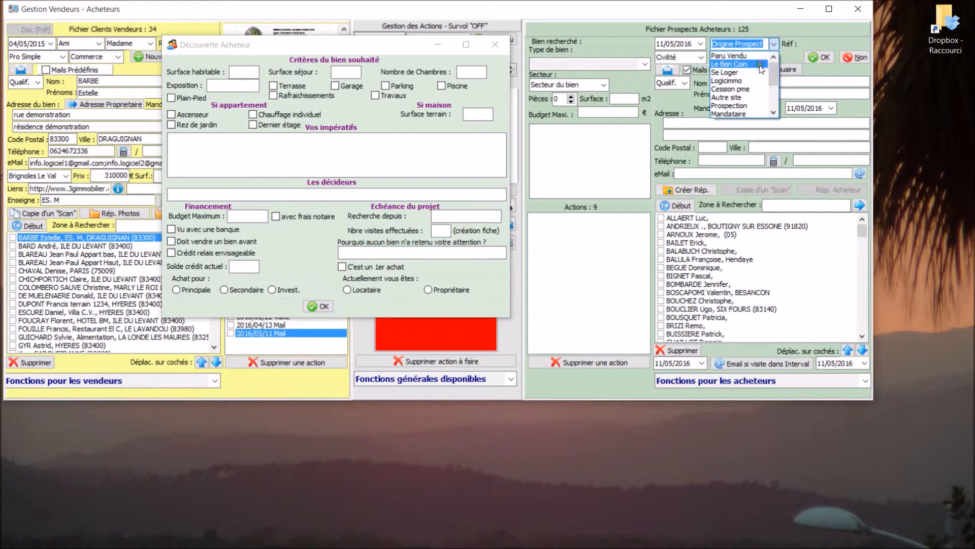
click(757, 72)
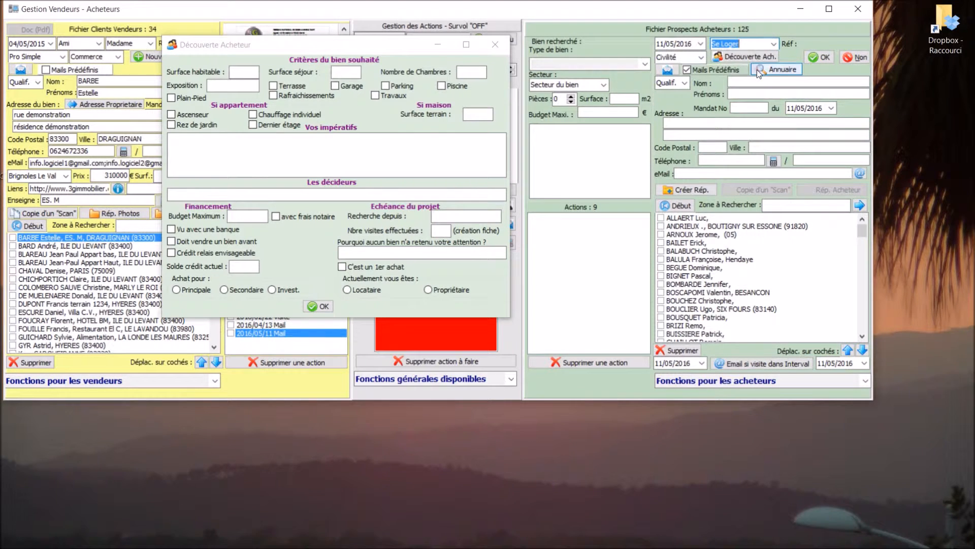
click(701, 59)
click(701, 58)
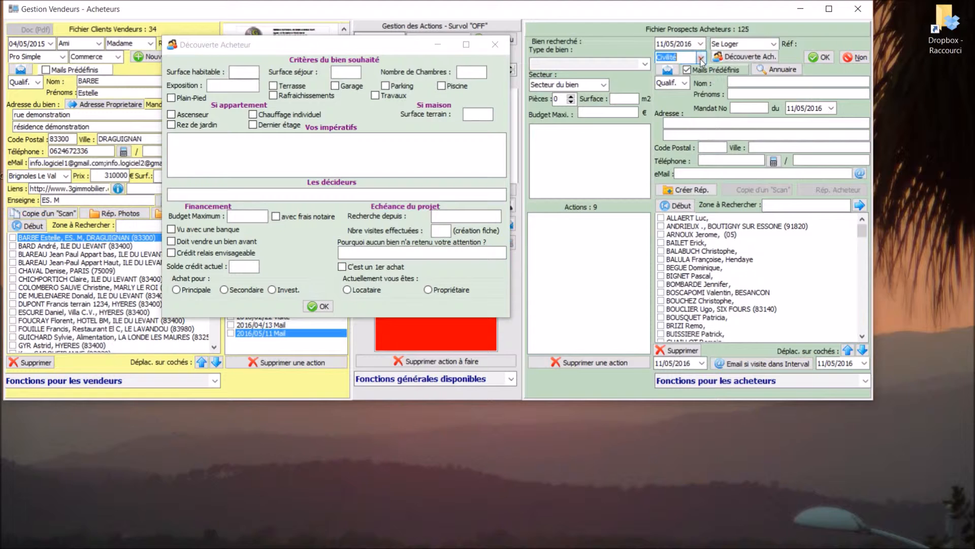
click(701, 59)
click(693, 65)
Step: Go through the surname, first name, e-mail and property type fields, leaving them empty
click(736, 83)
click(737, 94)
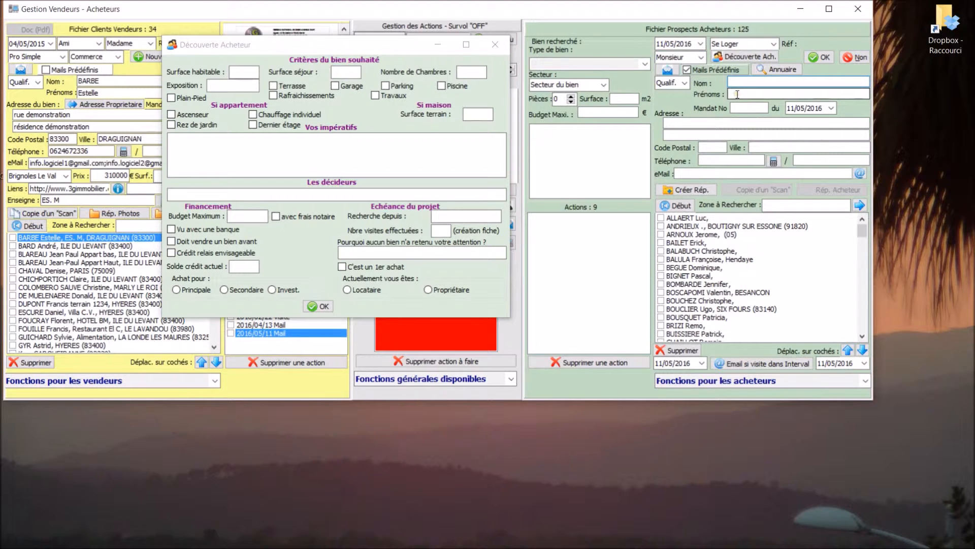
click(699, 174)
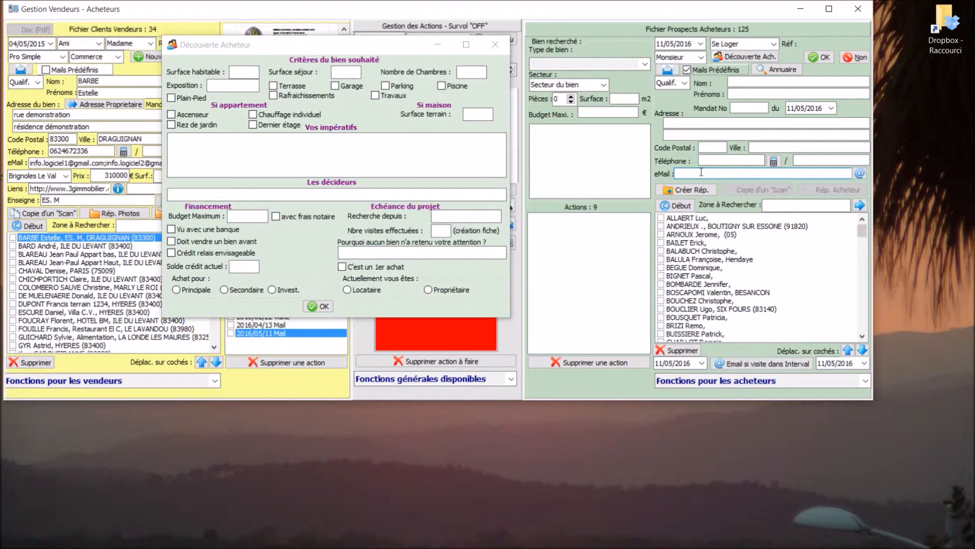
click(644, 65)
click(644, 66)
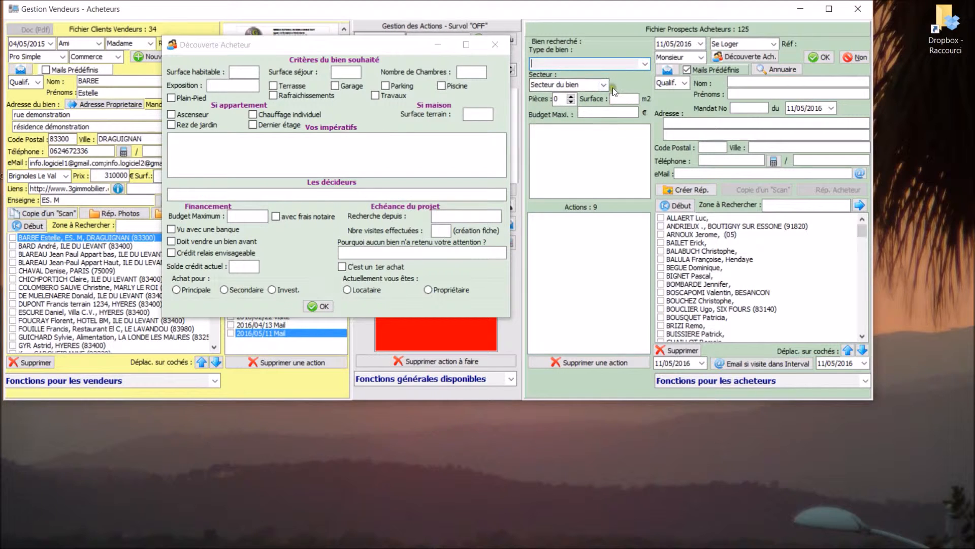
Step: Set the property type to Maison and the sector to Ile Du Levant
click(602, 112)
click(645, 65)
click(549, 76)
click(604, 86)
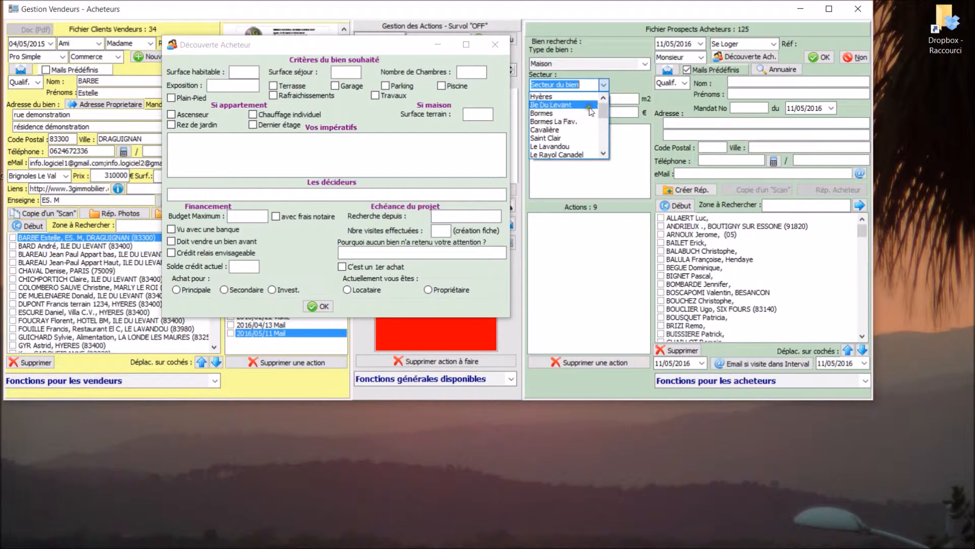
click(556, 105)
Step: Enter a 249500 maximum budget, 5 rooms and a 75 m2 surface
click(598, 112)
text(249500)
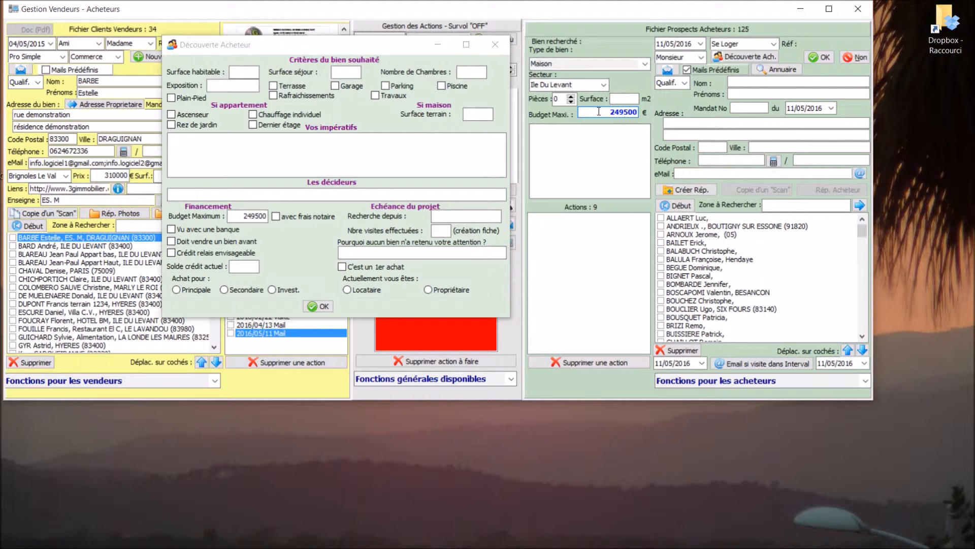
click(559, 98)
text(5)
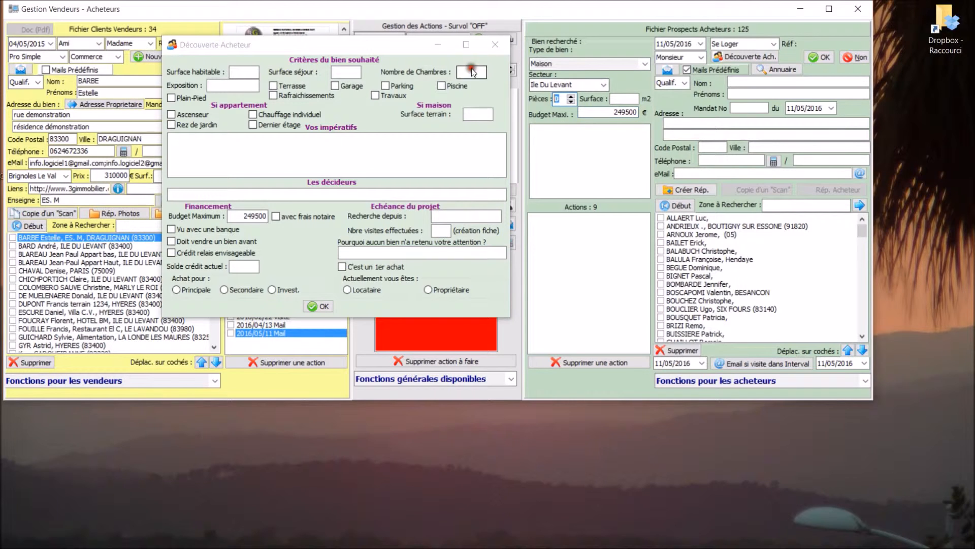
click(615, 98)
text(75)
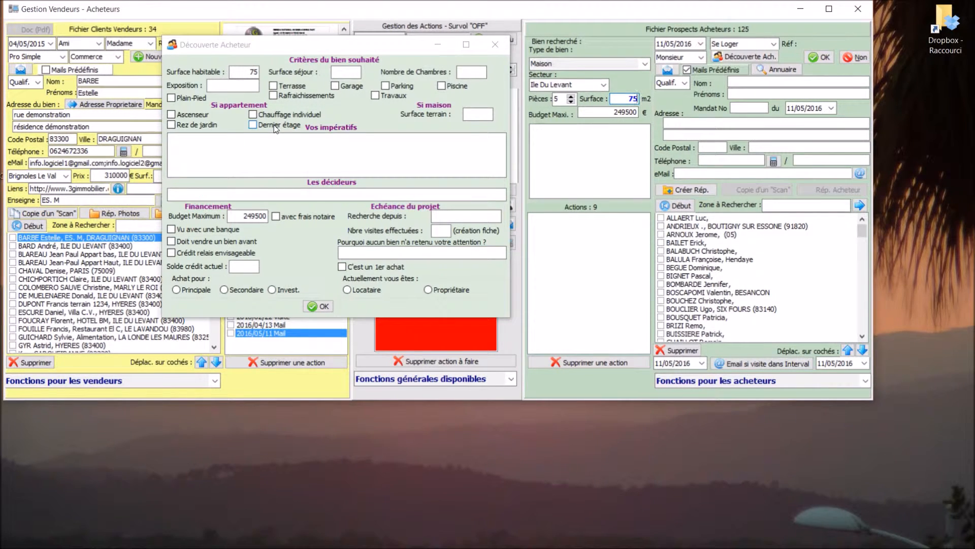
Step: Shift the discovery sheet aside and save the new prospect, making 126 buyer files
click(267, 147)
drag(284, 37, 310, 31)
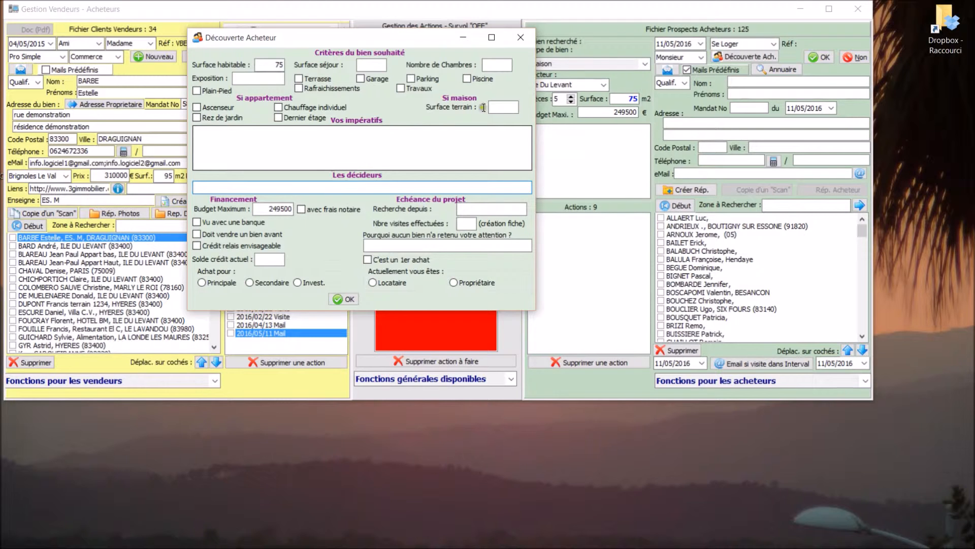
click(820, 57)
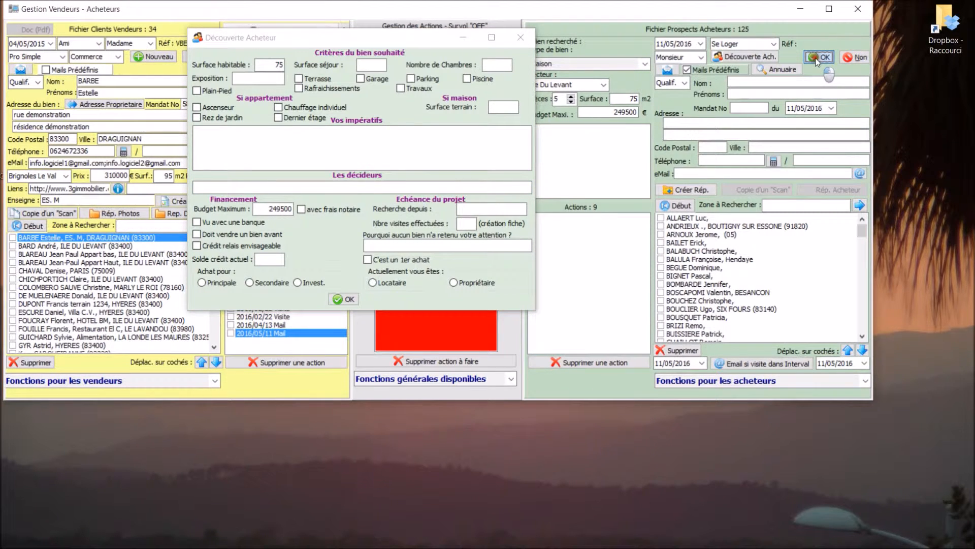
click(817, 58)
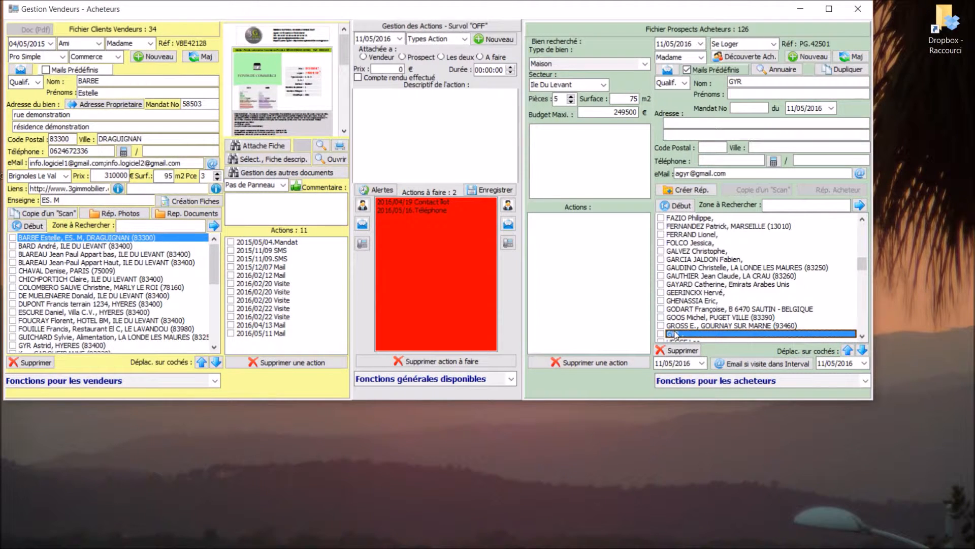
Step: Enter the buyer's first name and phone number, then bring up the Découverte Acheteur sheet
click(763, 95)
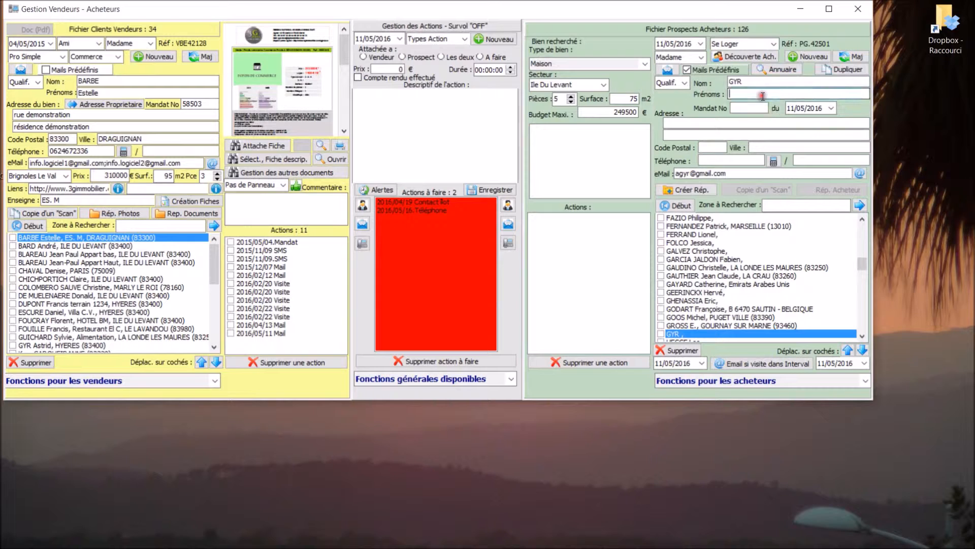
text(Astrid)
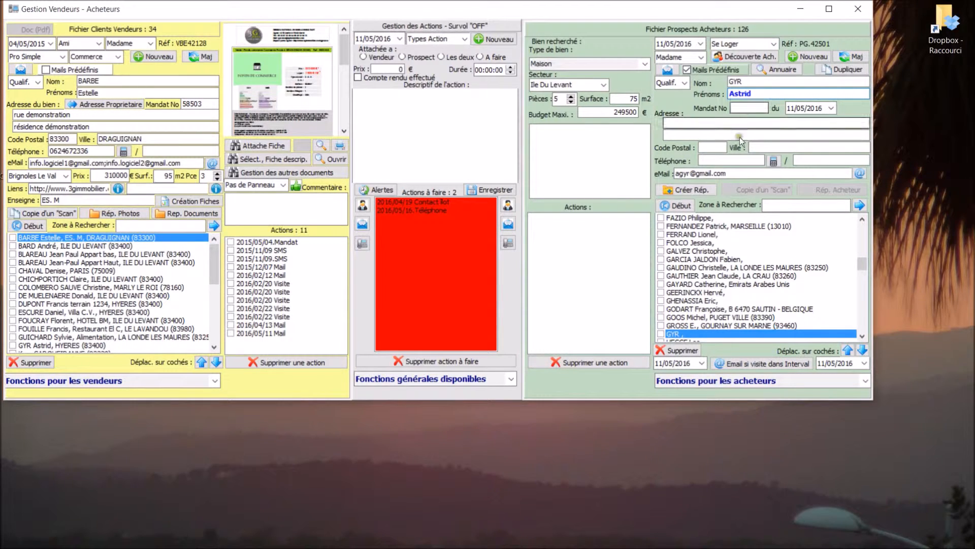
click(733, 159)
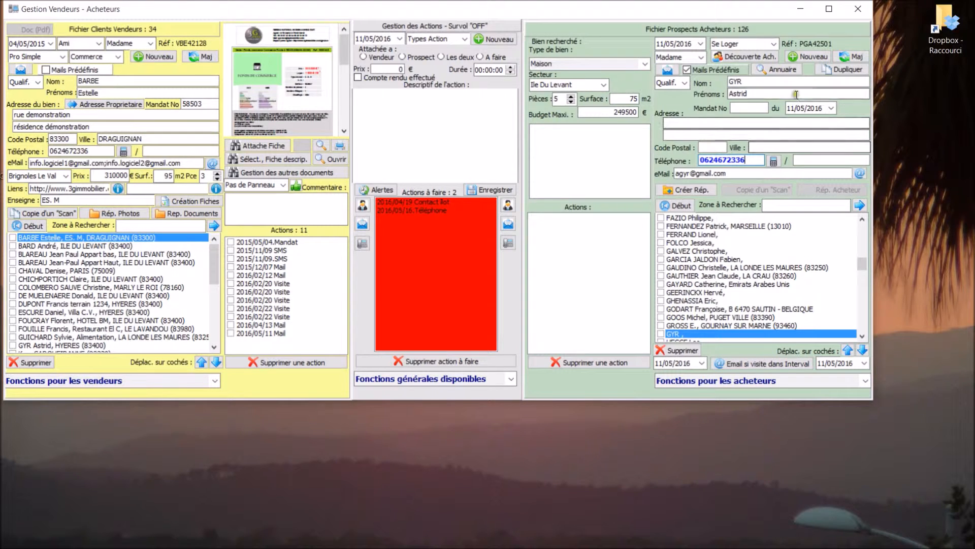
click(745, 56)
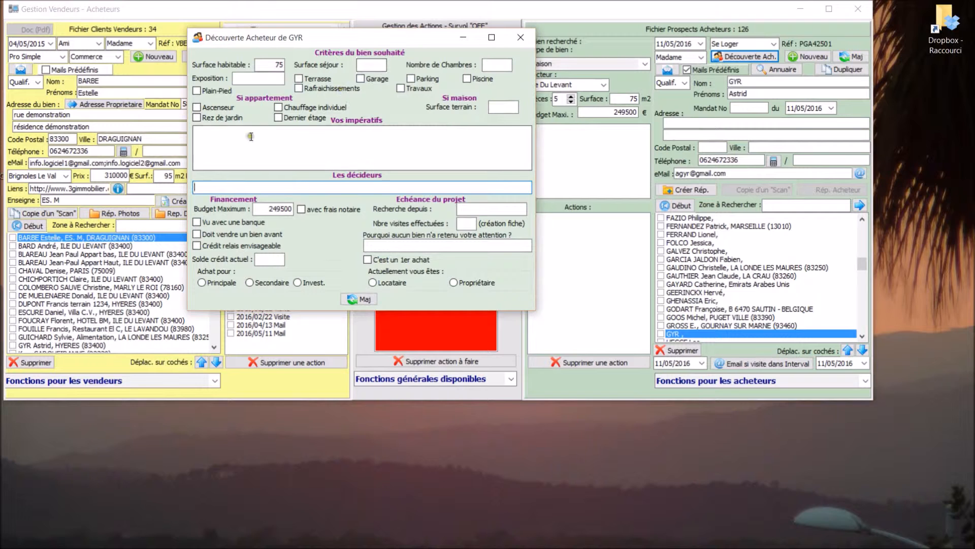
Step: Set the budget to 250000, tick bank consulted and bridging loan, choose Principale and Propriétaire
double_click(280, 209)
text(250000)
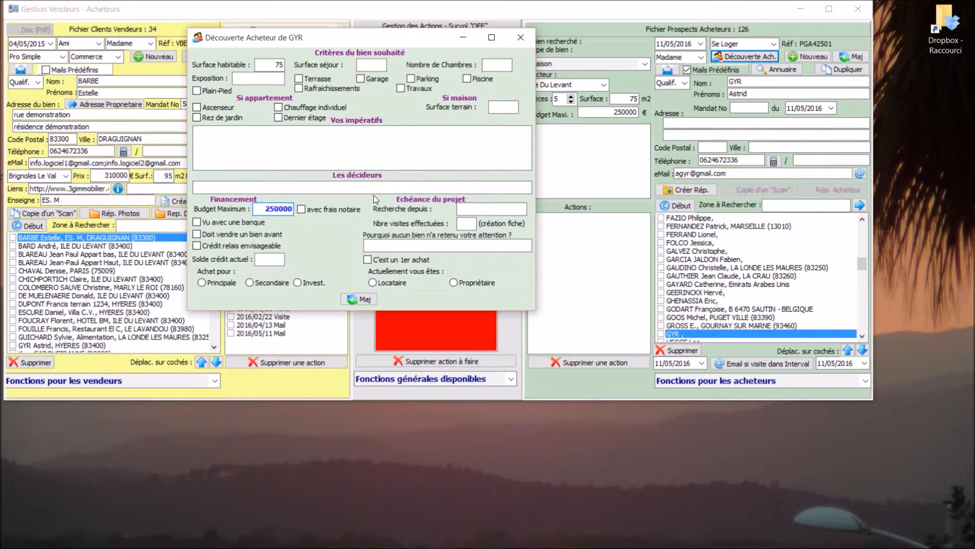
click(238, 224)
click(199, 246)
click(203, 282)
click(453, 283)
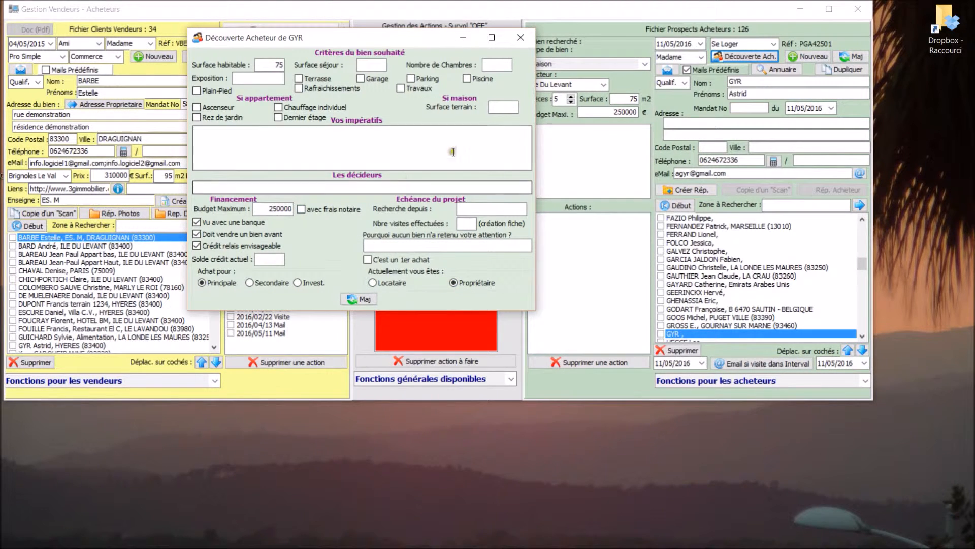
click(499, 66)
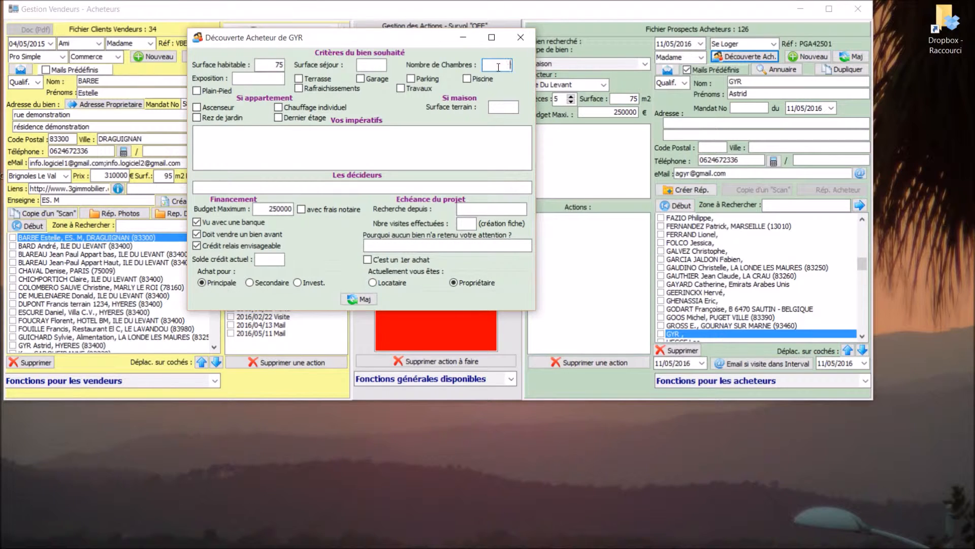
Step: Request 2 bedrooms and change the living area from 75 to 80 m2
click(376, 66)
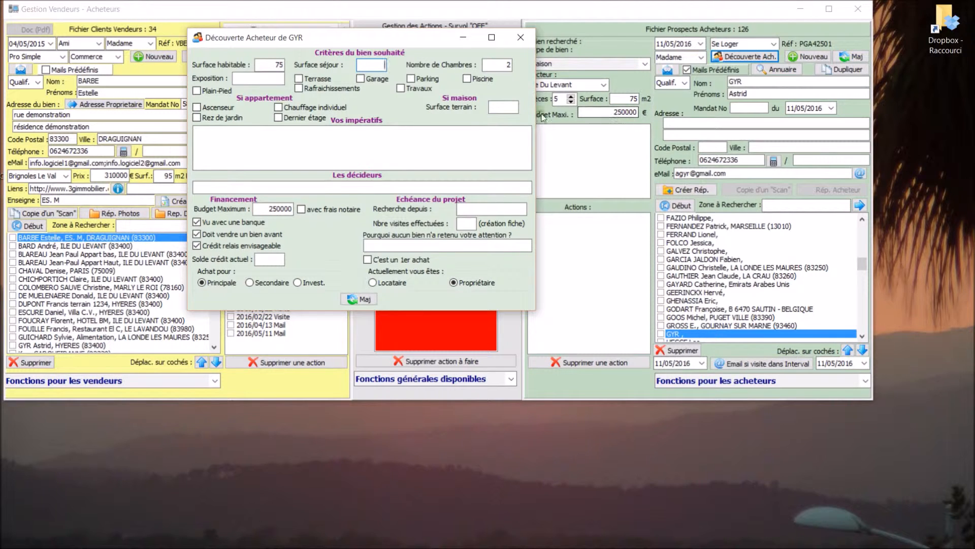
click(272, 64)
text(80)
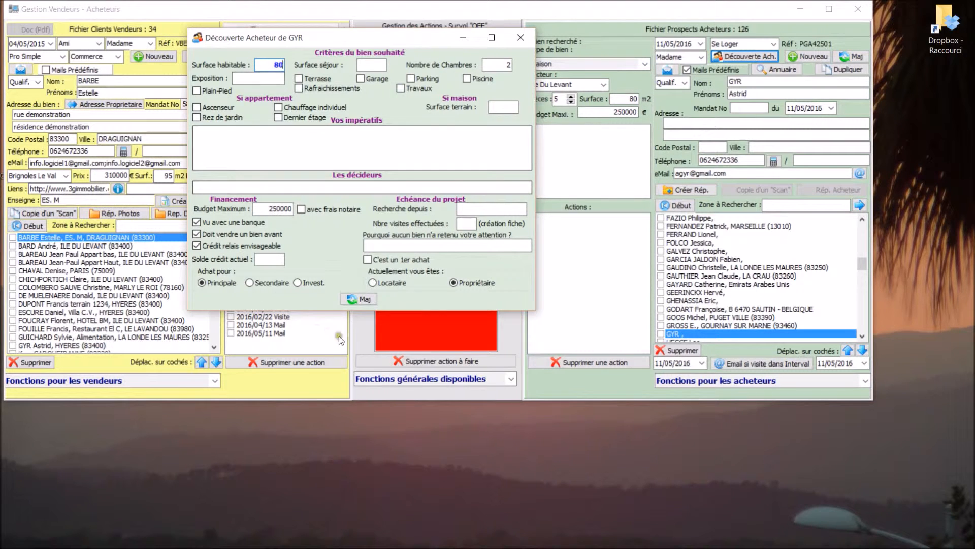
Step: Save the discovery sheet with Maj, close it, and reopen it twice to check it
click(364, 299)
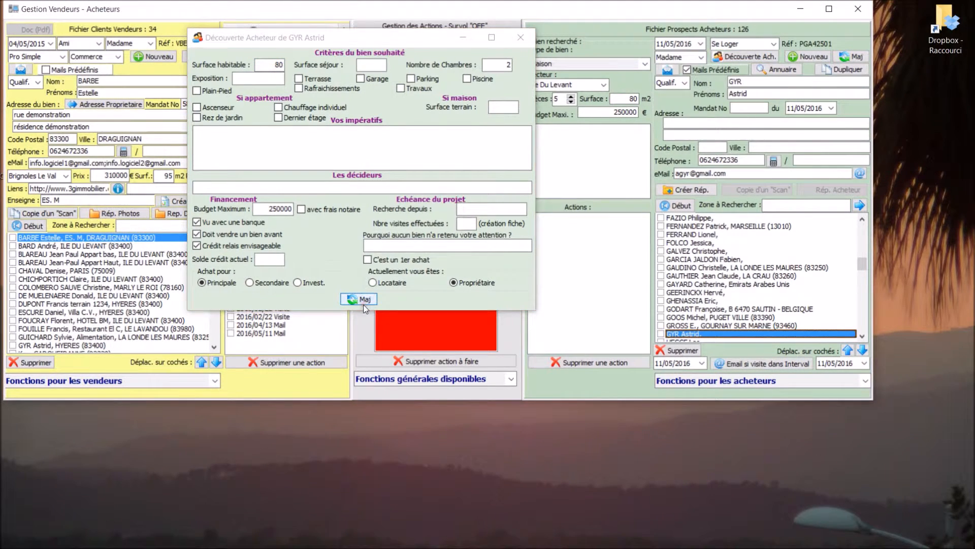
click(521, 38)
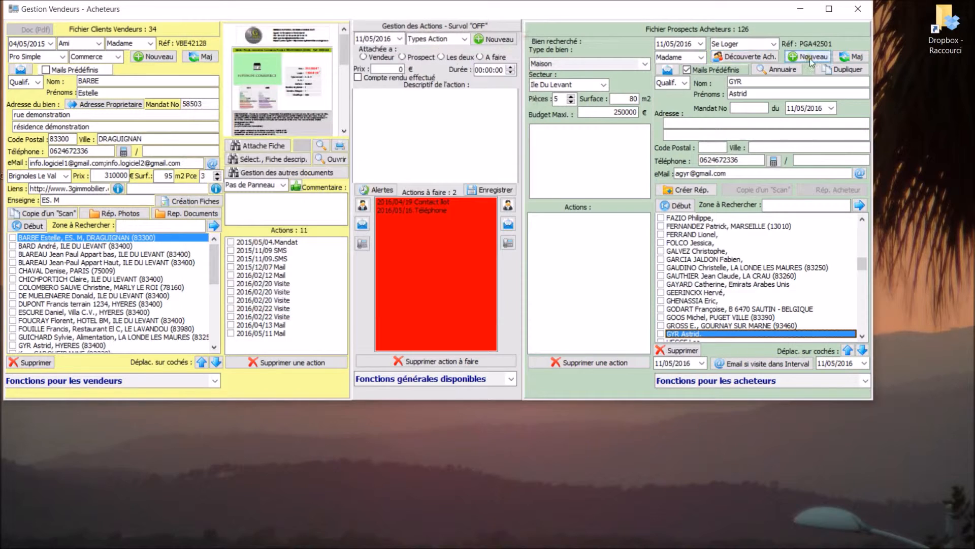
click(762, 57)
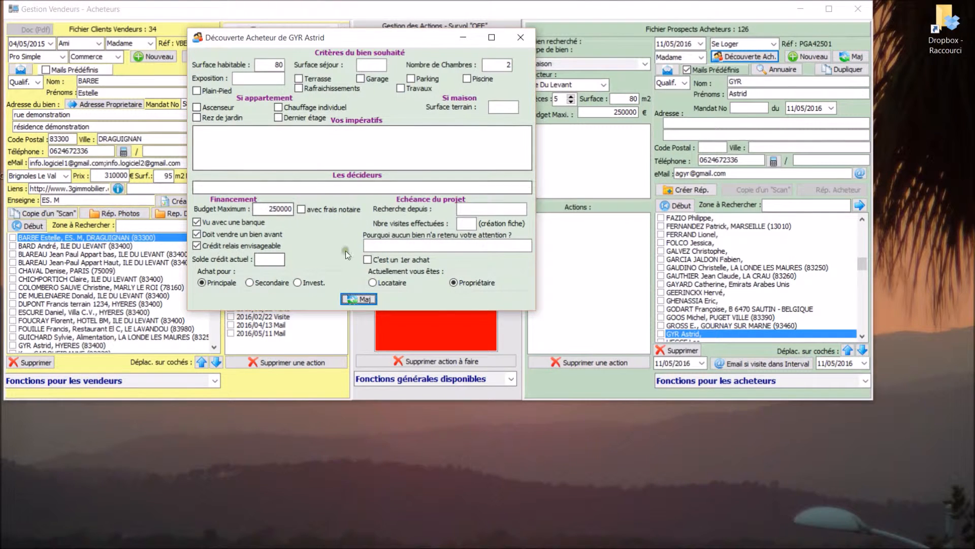
click(521, 37)
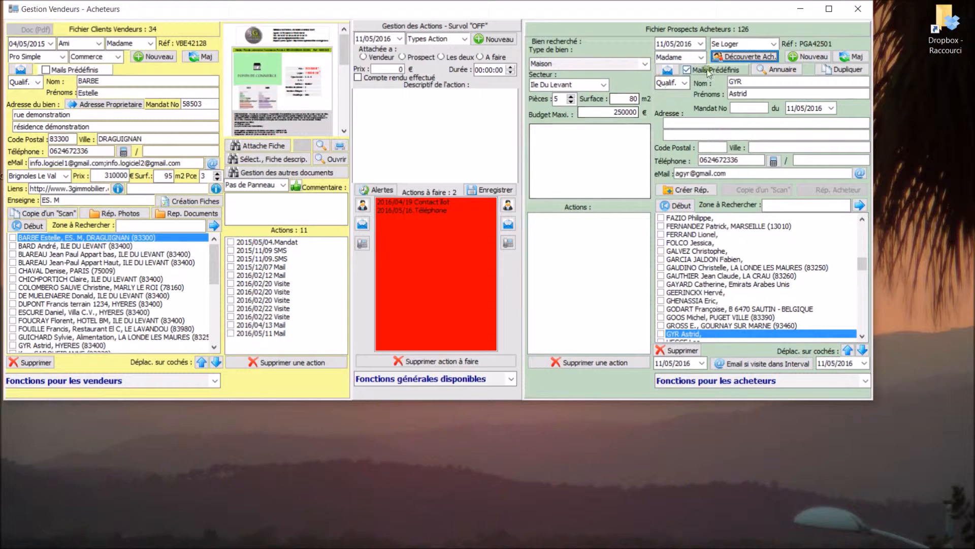
click(722, 59)
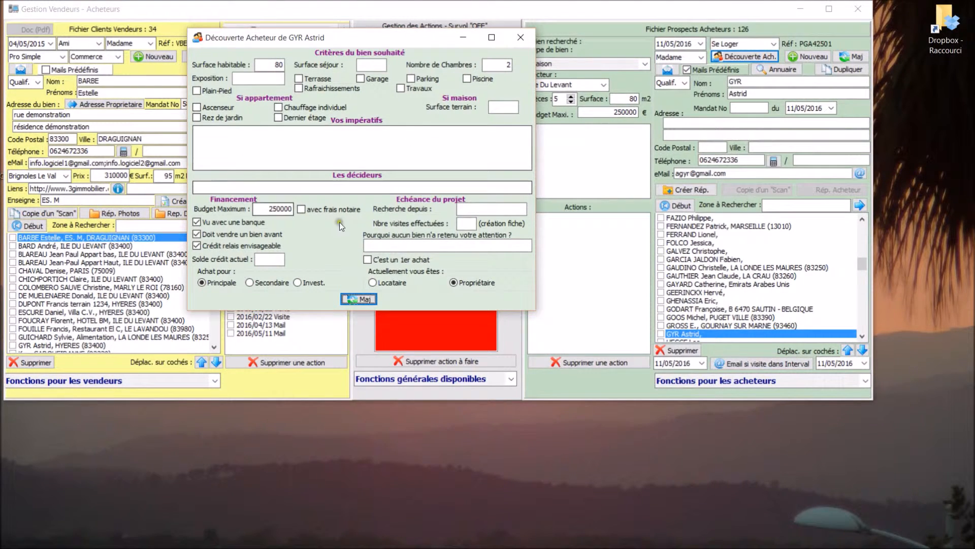
click(524, 38)
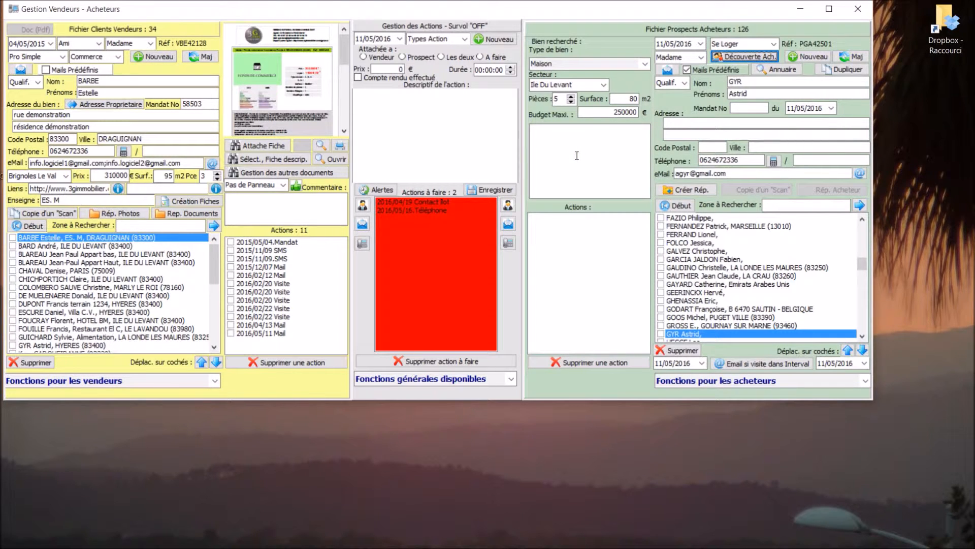
click(727, 59)
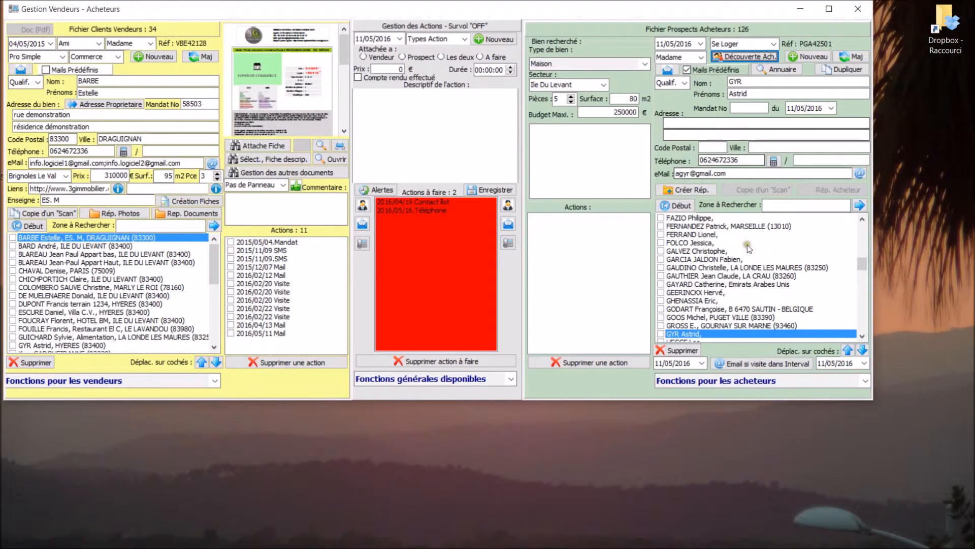